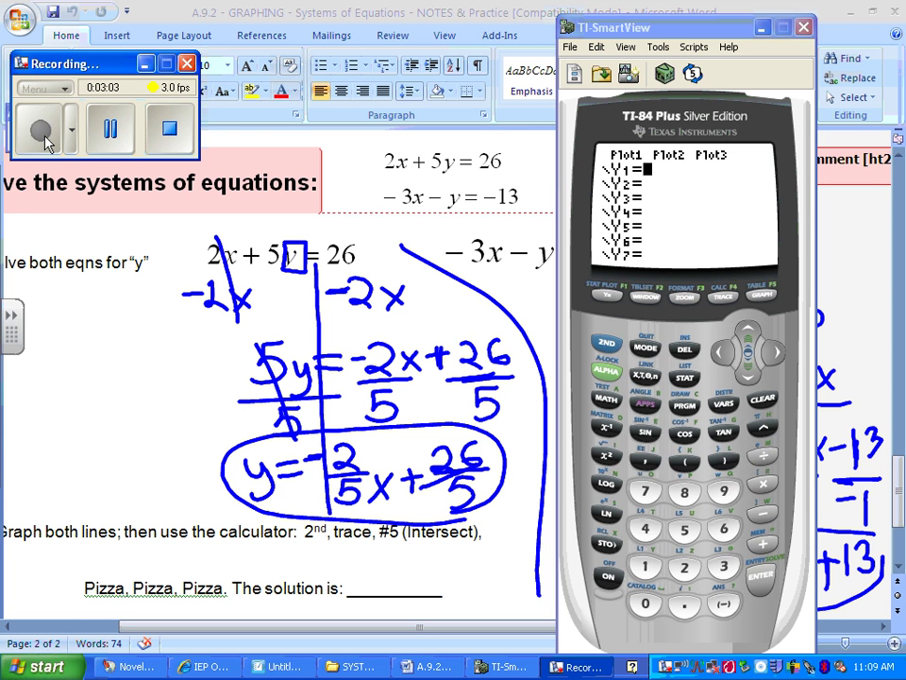
# - Enter the slope term -2/5X on the Y1 line
pyautogui.click(723, 604)
pyautogui.click(695, 573)
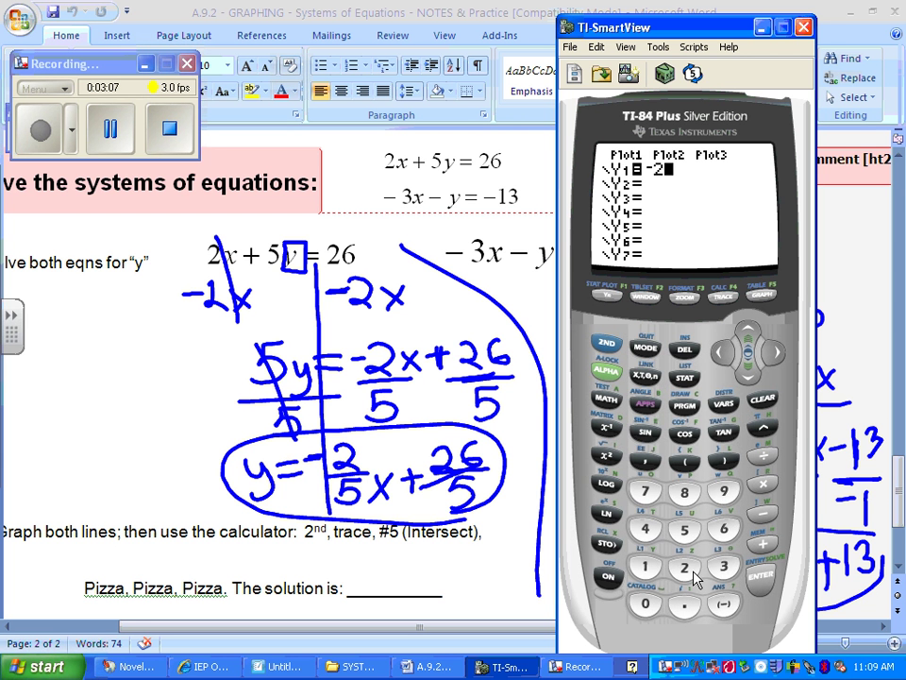
pyautogui.click(765, 457)
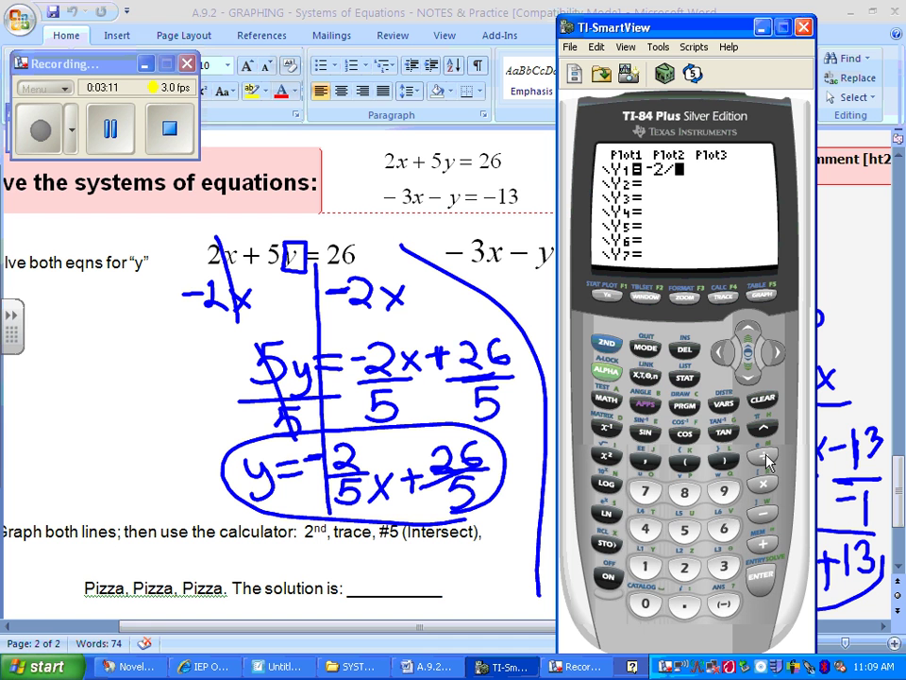
pyautogui.click(693, 540)
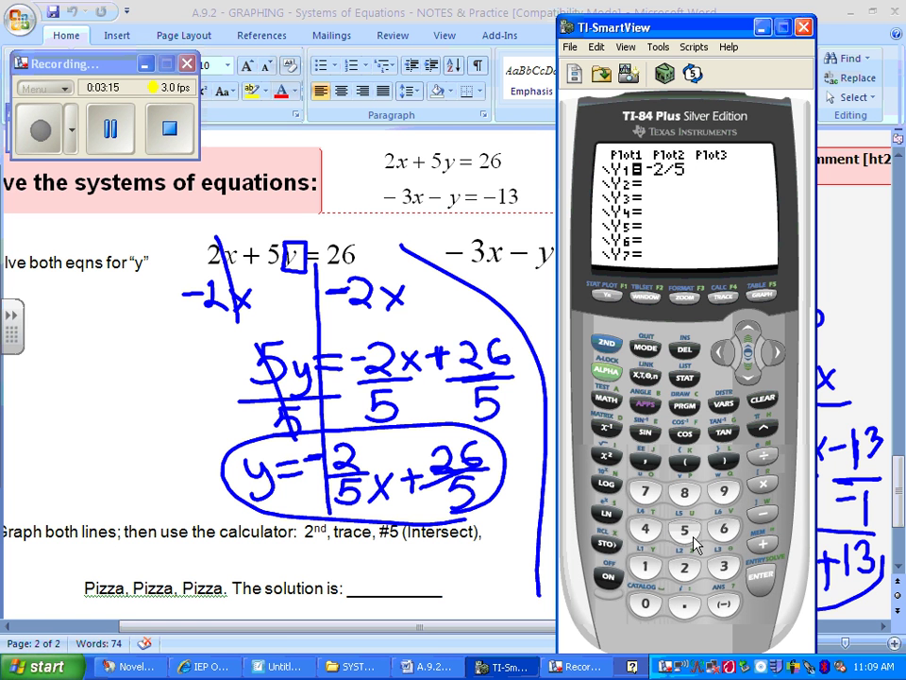
pyautogui.click(648, 377)
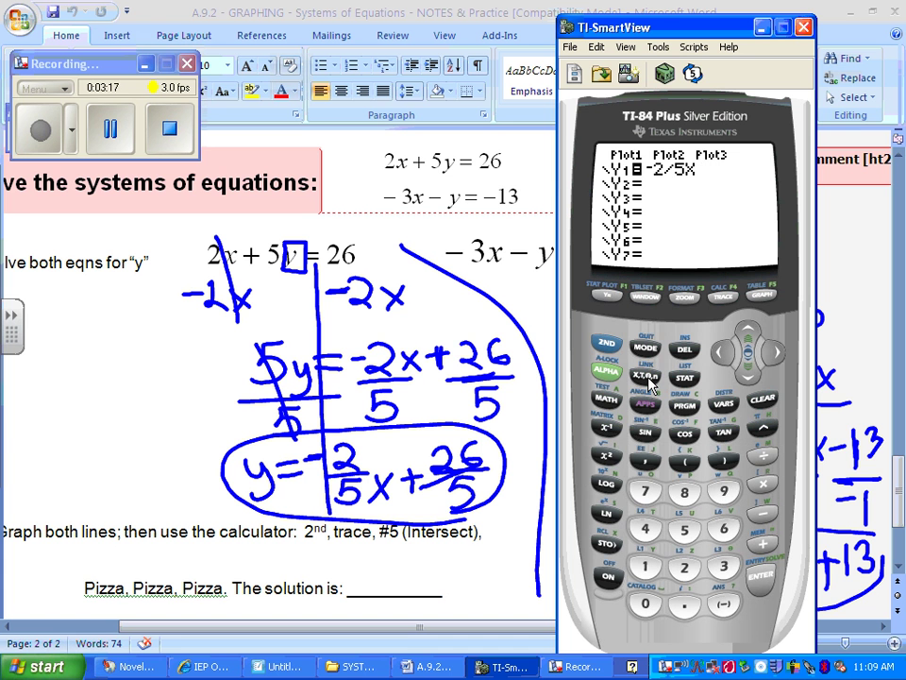
# - Add the intercept +26/5 to Y1 and move the calculator window left to reveal the notes
pyautogui.click(766, 545)
pyautogui.click(684, 567)
pyautogui.click(732, 533)
pyautogui.click(768, 459)
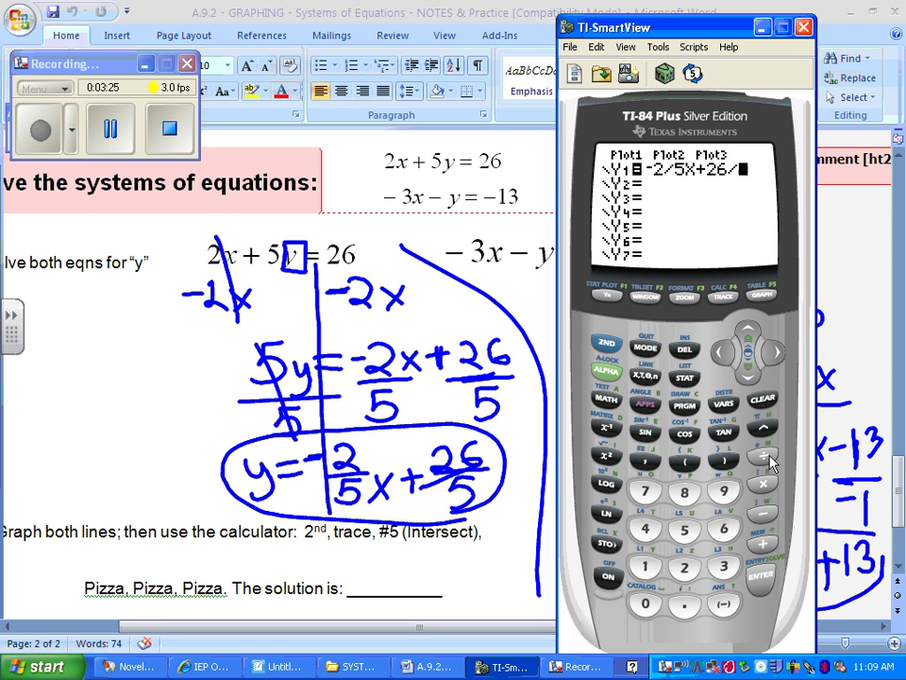
pyautogui.click(687, 531)
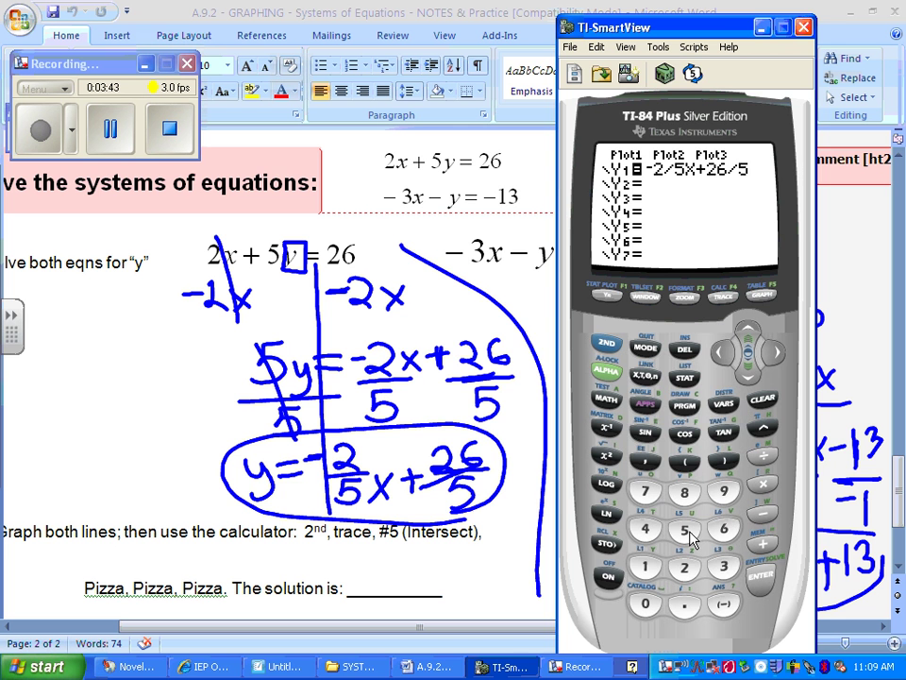
pyautogui.moveTo(612, 31); pyautogui.dragTo(403, 60)
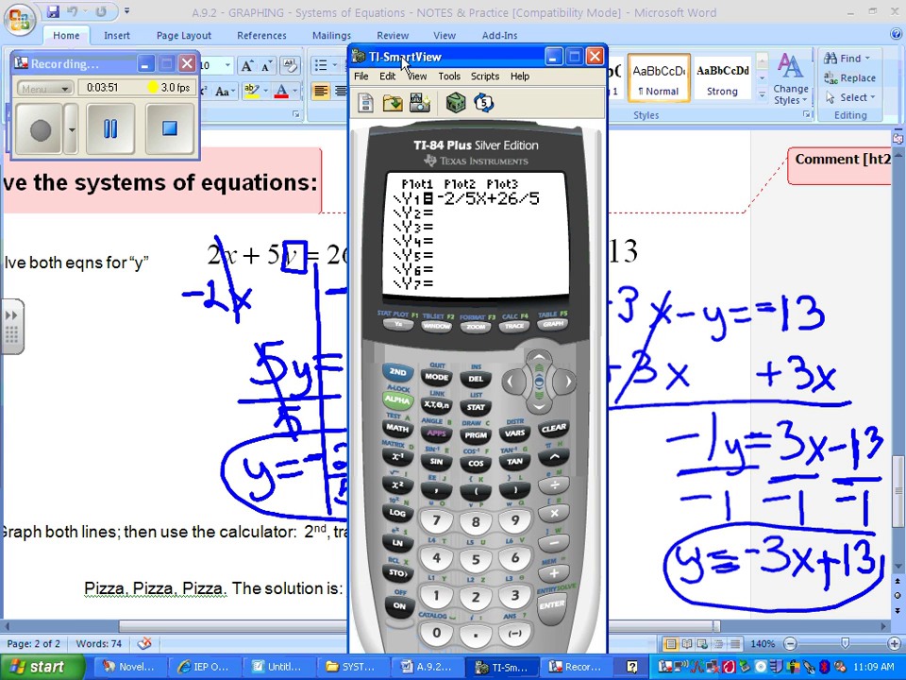
# - Remove the stray -3 accidentally added to the end of Y1
pyautogui.press('-')
pyautogui.click(522, 602)
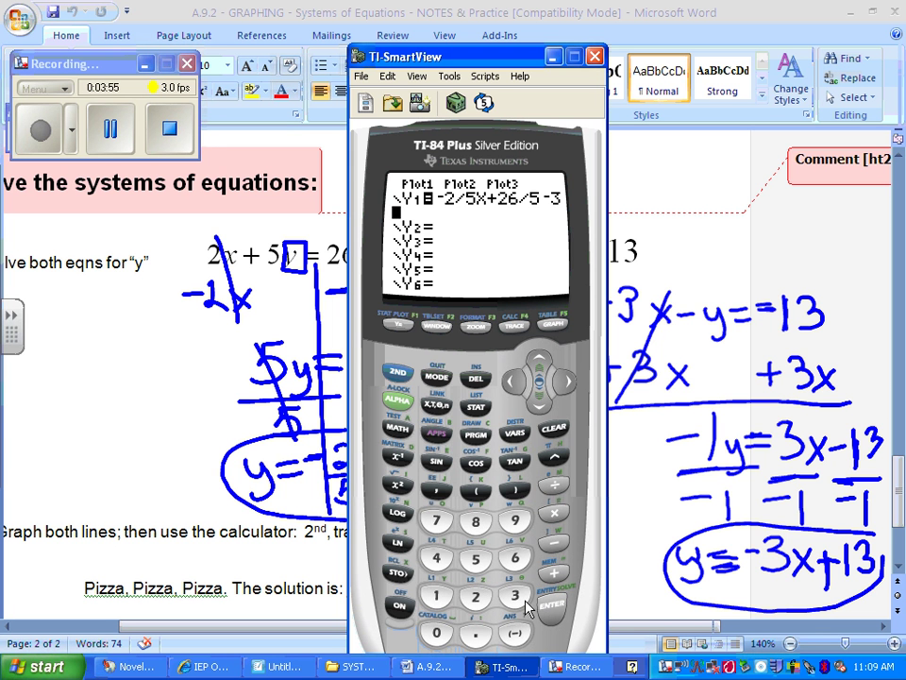
pyautogui.click(550, 408)
pyautogui.click(545, 363)
pyautogui.click(544, 363)
pyautogui.click(570, 381)
pyautogui.click(571, 383)
pyautogui.click(571, 383)
pyautogui.click(571, 383)
pyautogui.click(572, 383)
pyautogui.click(569, 383)
pyautogui.click(568, 385)
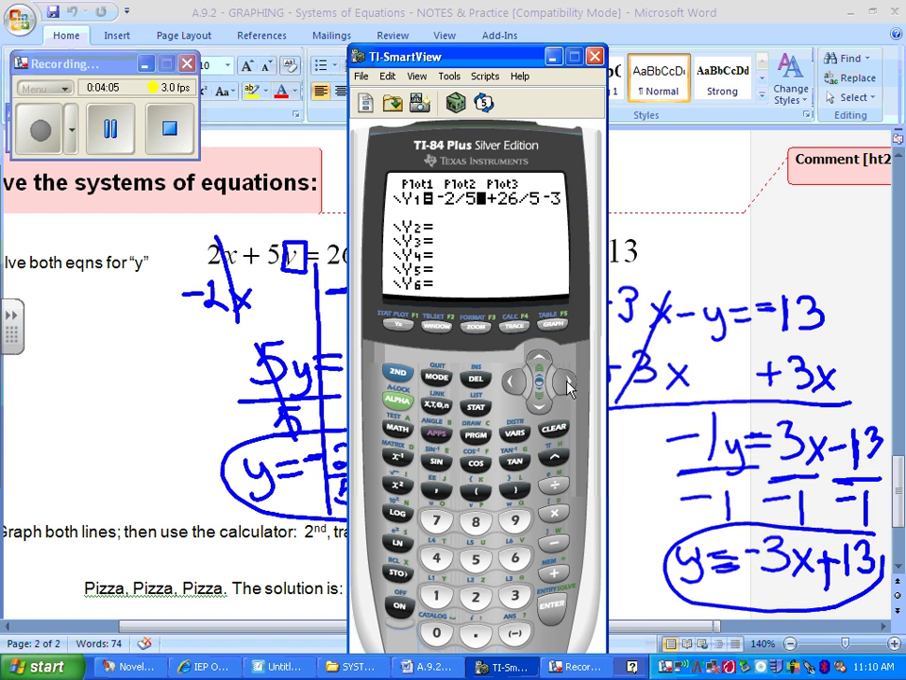
pyautogui.click(569, 384)
pyautogui.click(570, 384)
pyautogui.click(570, 385)
pyautogui.click(571, 384)
pyautogui.click(571, 384)
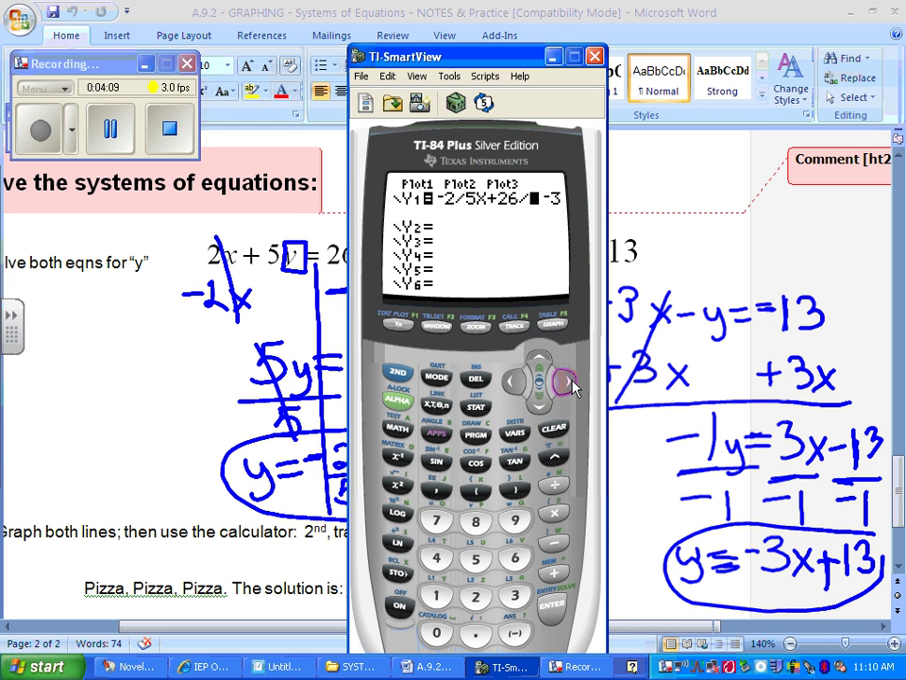
pyautogui.click(572, 384)
pyautogui.click(574, 385)
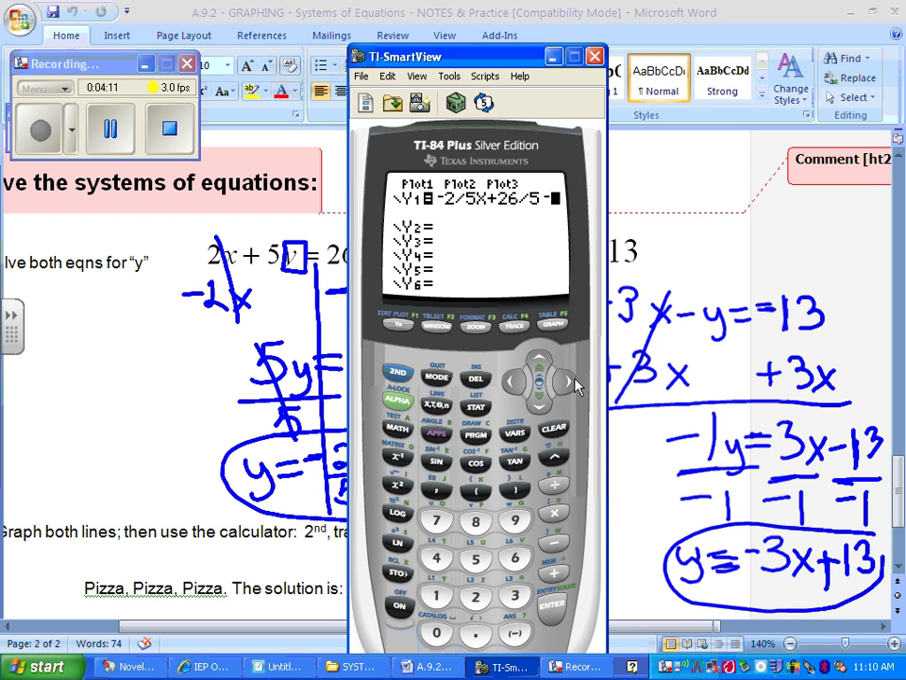
pyautogui.click(524, 380)
pyautogui.click(479, 378)
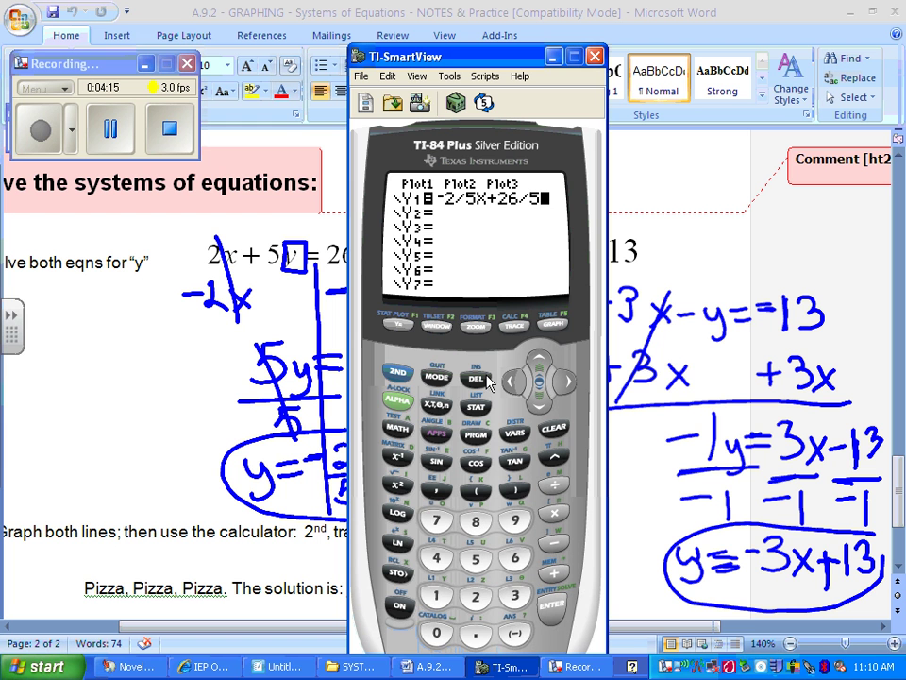
# - Enter -3X+13 on the Y2 line
pyautogui.click(544, 406)
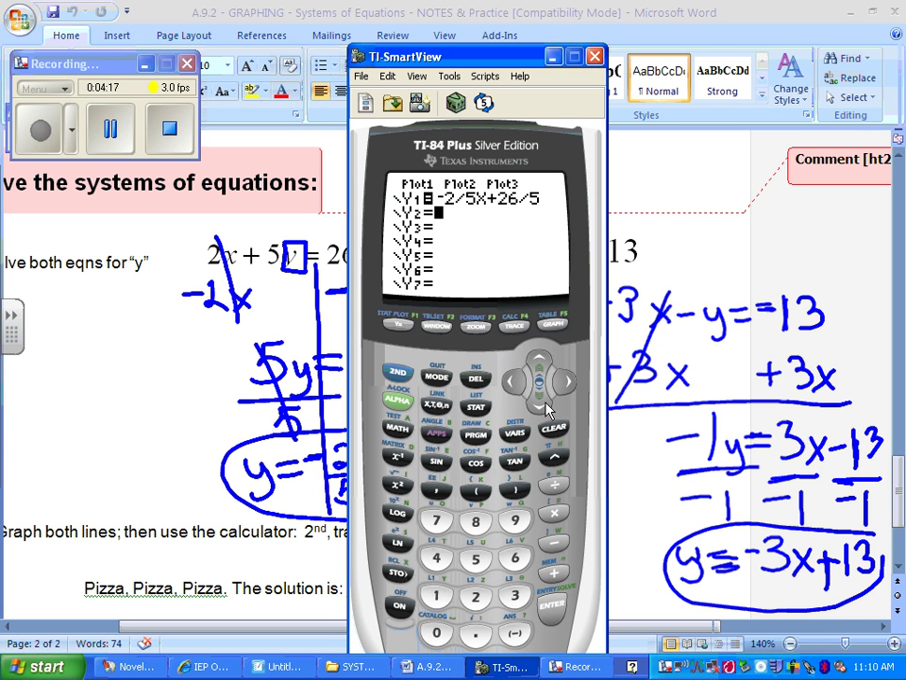
pyautogui.click(526, 640)
pyautogui.click(522, 601)
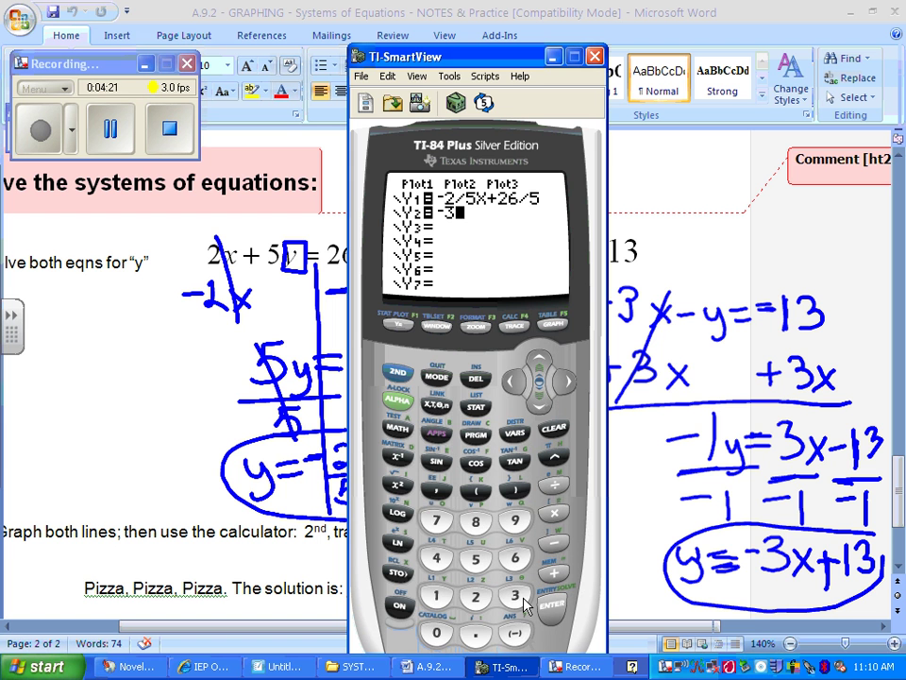
pyautogui.click(436, 404)
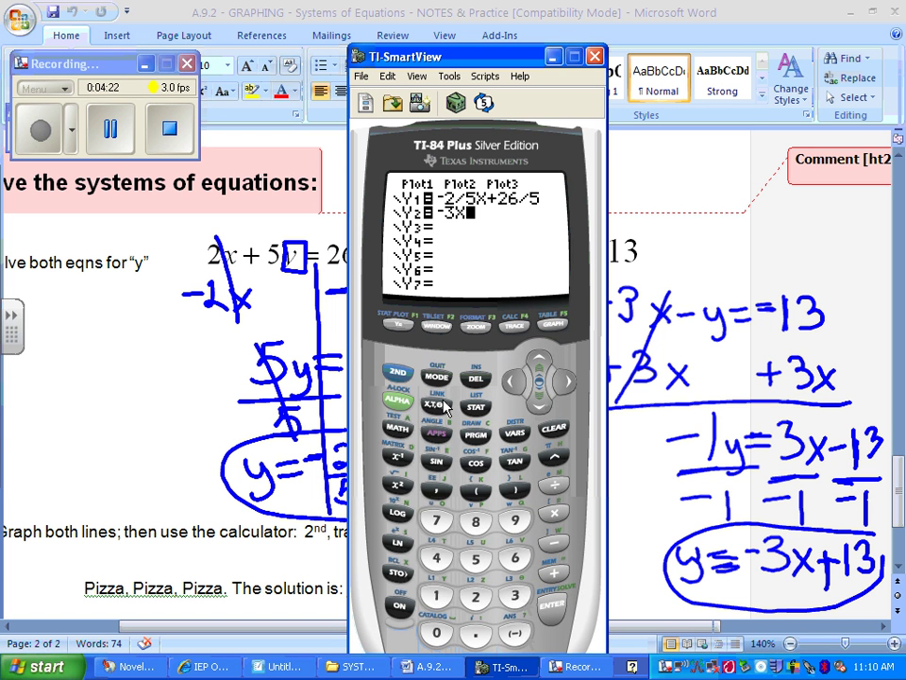
pyautogui.click(570, 580)
pyautogui.click(436, 597)
pyautogui.click(525, 599)
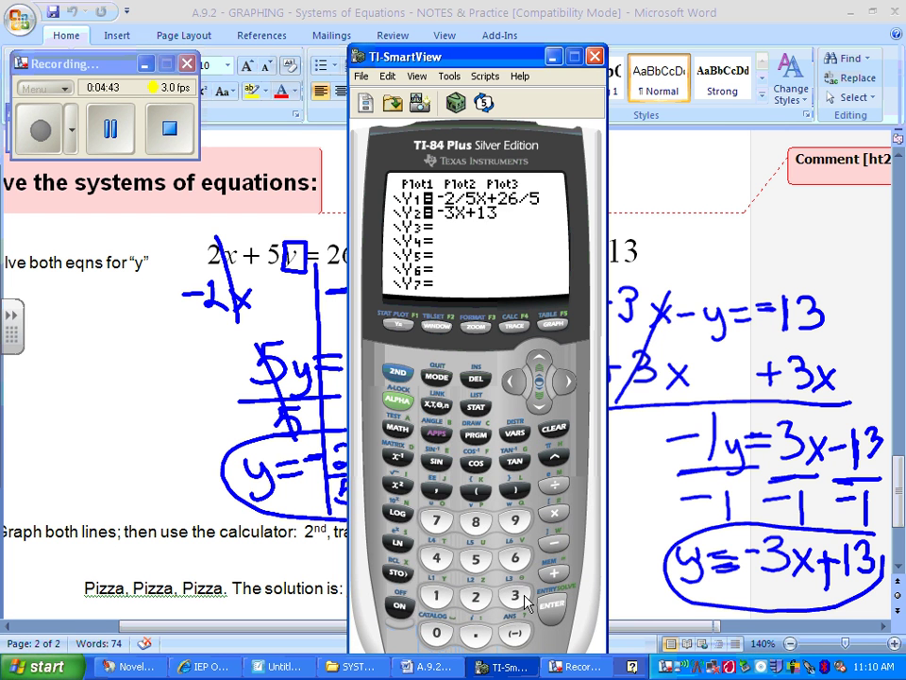
# - Graph both lines, move the cursor up, and check the X, Y1, Y2 table before returning to the graph
pyautogui.click(562, 326)
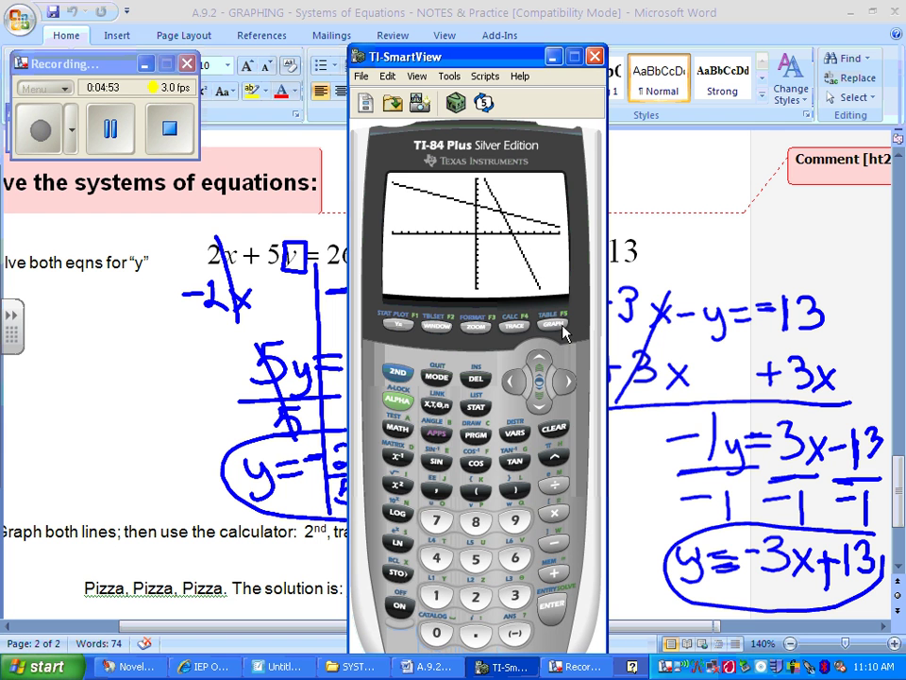
pyautogui.click(543, 364)
pyautogui.click(544, 364)
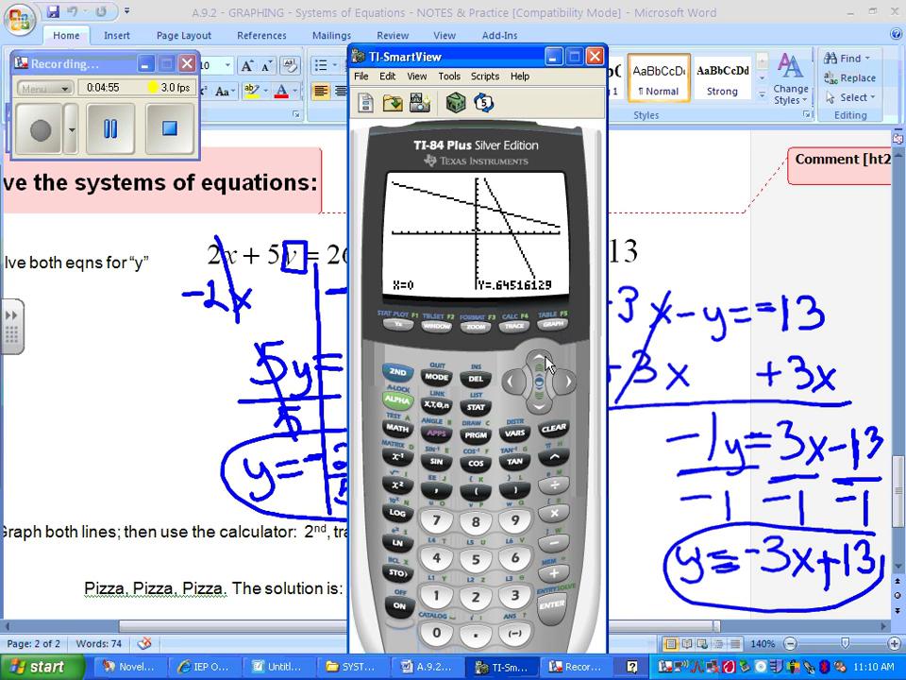
pyautogui.click(544, 364)
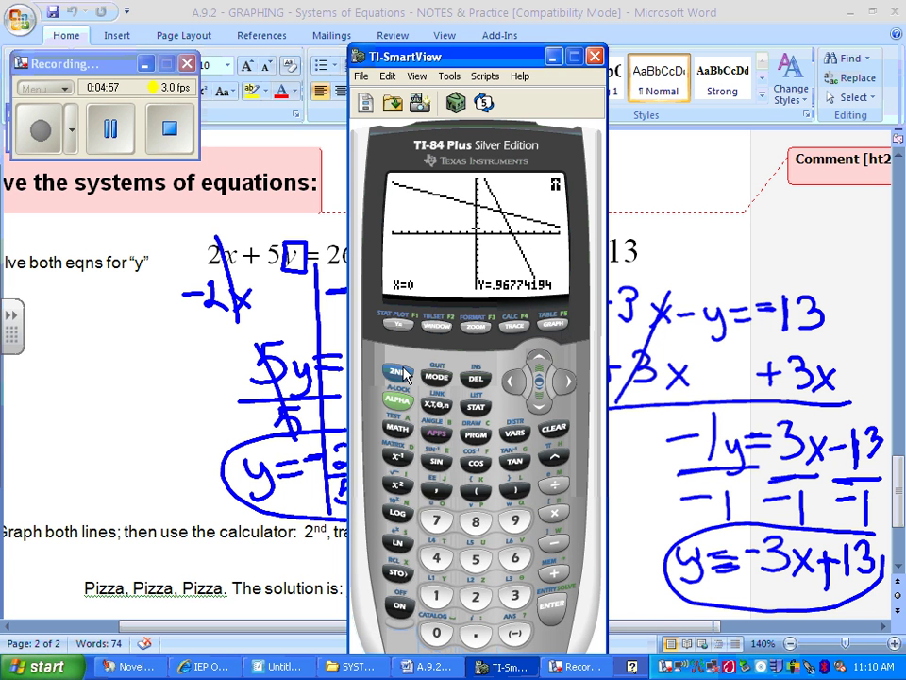
pyautogui.click(560, 326)
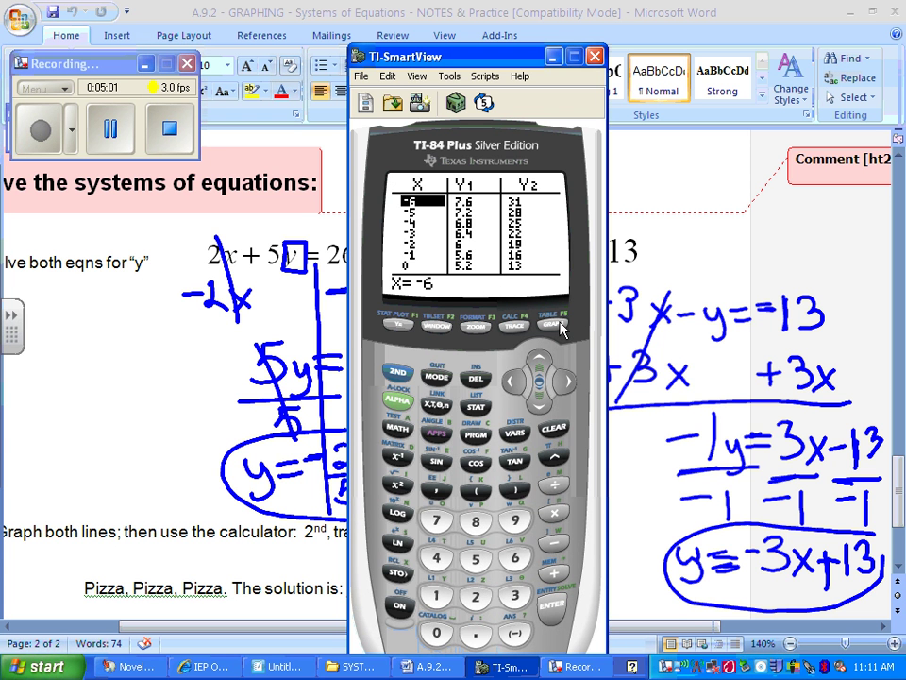
pyautogui.click(514, 328)
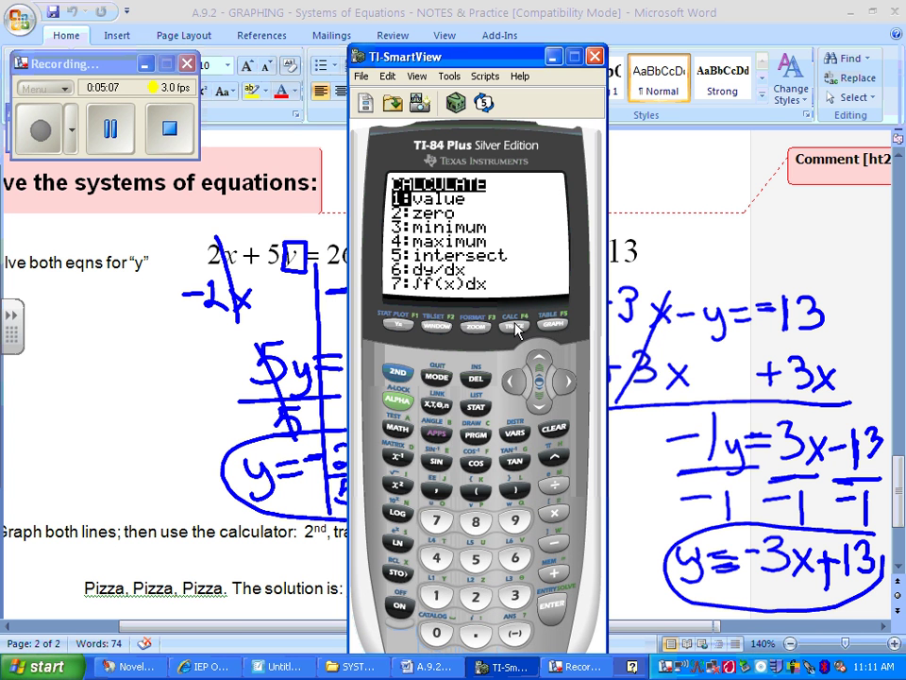
# - Run intersect to find the crossing at X=3, Y=4, and start writing 3 in red
pyautogui.click(490, 557)
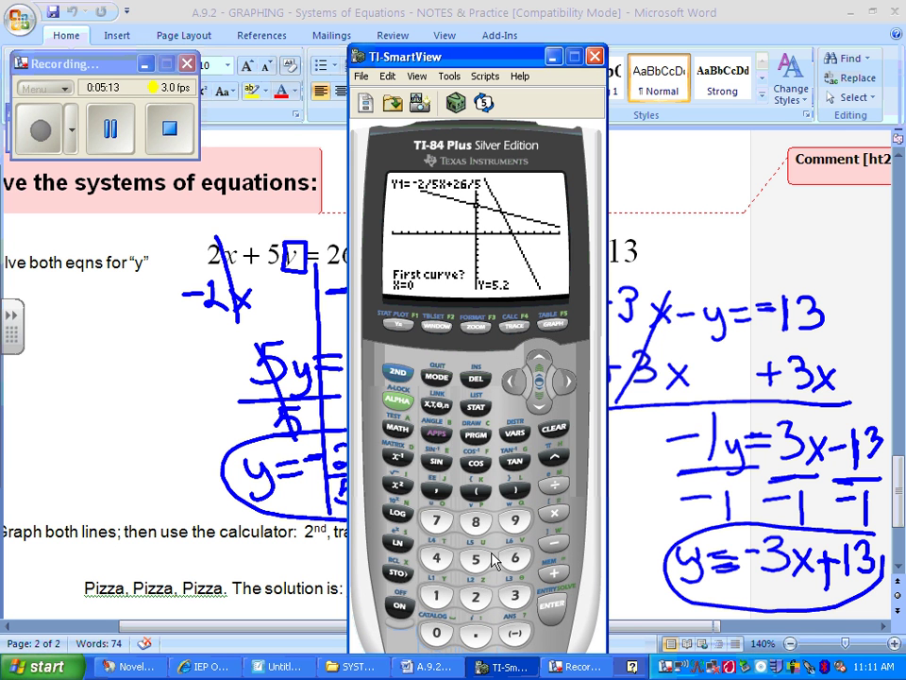
pyautogui.click(565, 612)
pyautogui.click(566, 612)
pyautogui.click(564, 614)
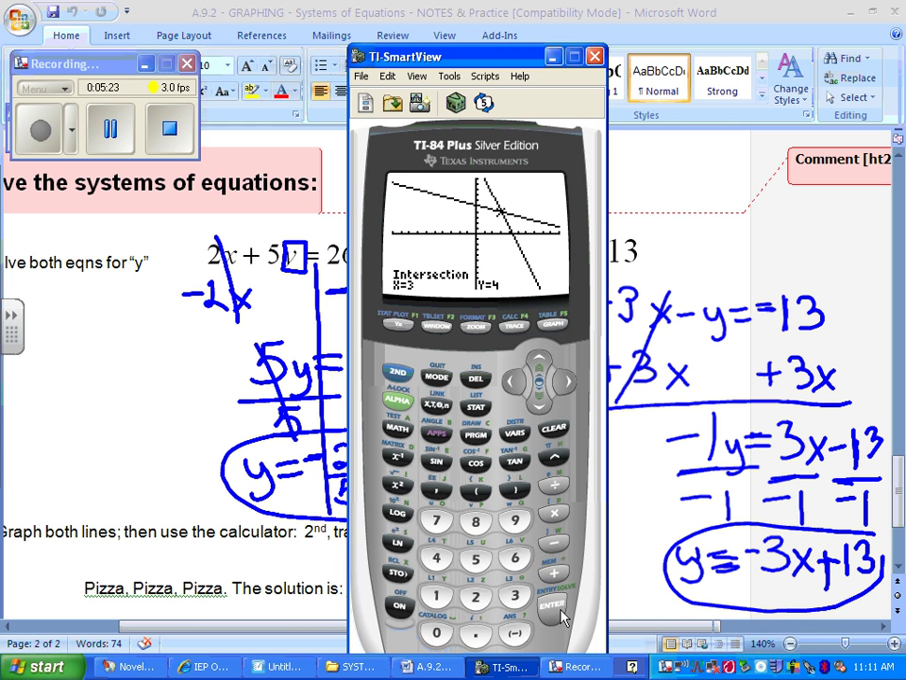
pyautogui.moveTo(66, 215); pyautogui.dragTo(70, 242)
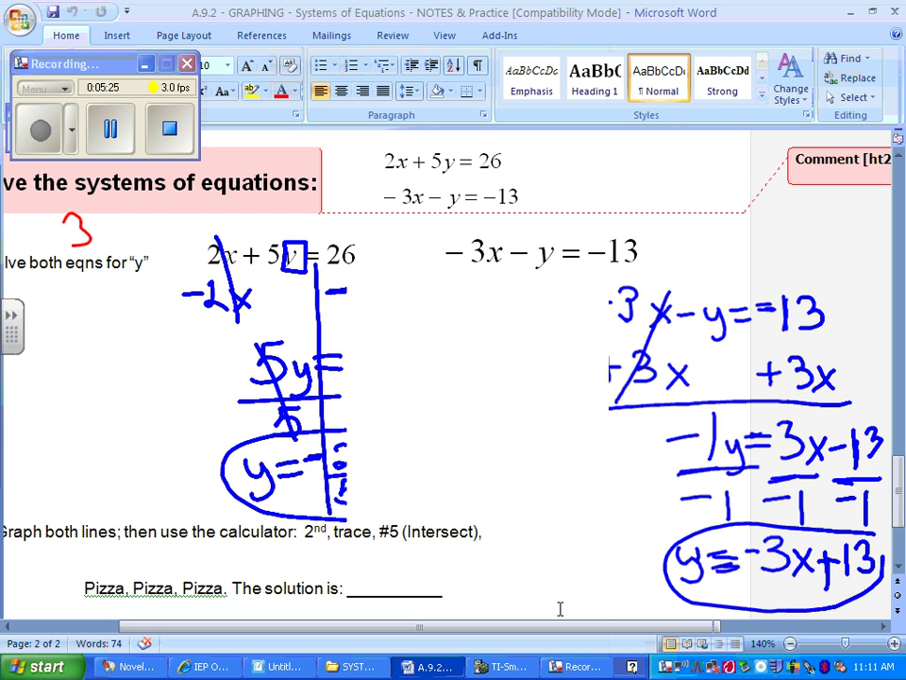
# - Write the solution (3,4) in red at the left margin, erasing a stray ink arc
pyautogui.moveTo(85, 177)
pyautogui.mouseDown()
pyautogui.moveTo(81, 190)
pyautogui.moveTo(109, 173)
pyautogui.moveTo(108, 188)
pyautogui.mouseUp()
pyautogui.moveTo(52, 217)
pyautogui.mouseDown()
pyautogui.moveTo(178, 219)
pyautogui.moveTo(71, 198)
pyautogui.moveTo(77, 236)
pyautogui.mouseUp()
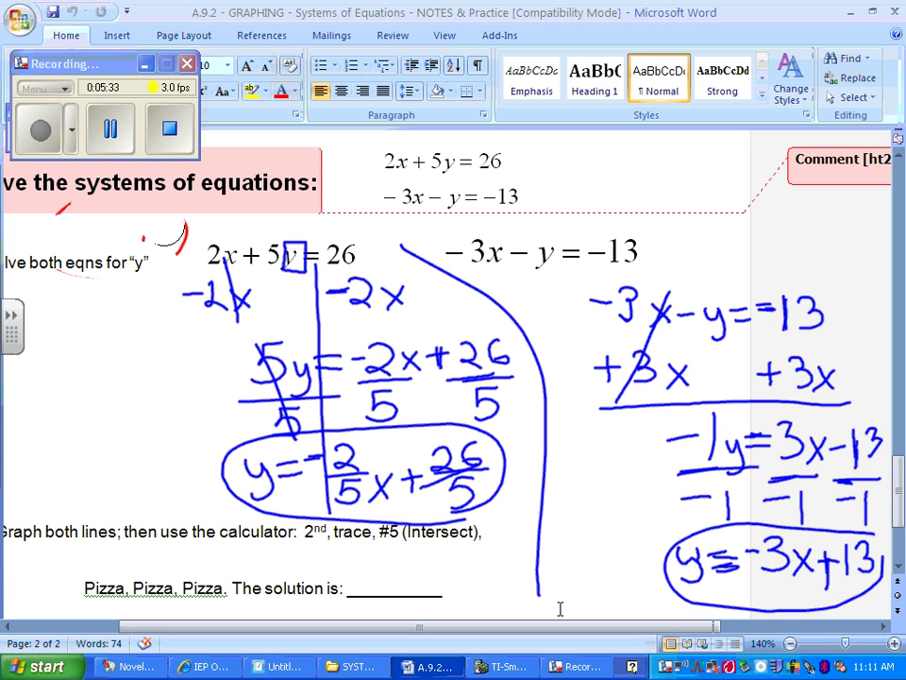
pyautogui.moveTo(104, 217); pyautogui.dragTo(179, 226)
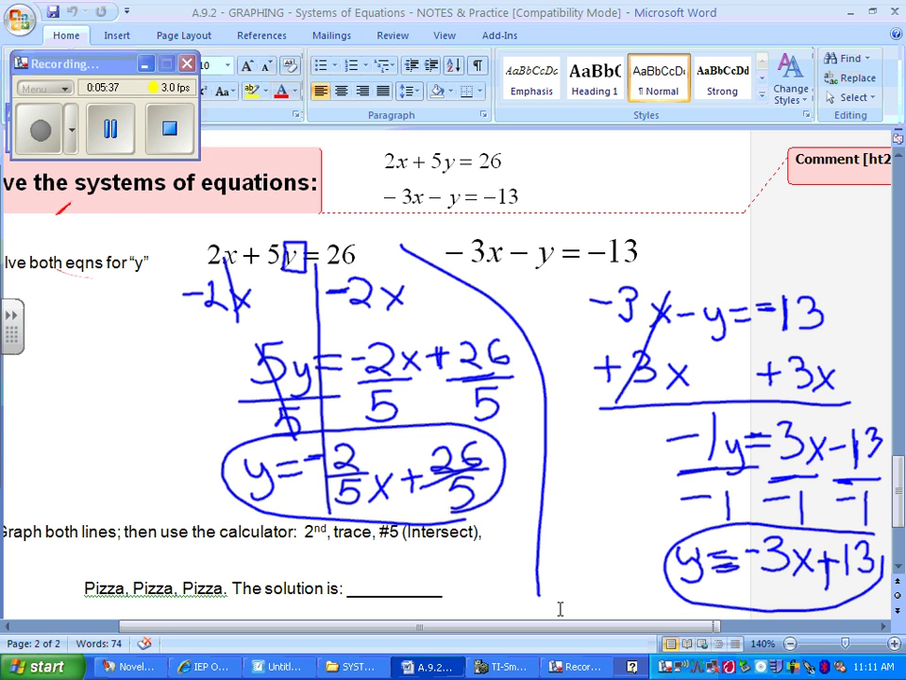
pyautogui.moveTo(41, 365)
pyautogui.mouseDown()
pyautogui.moveTo(58, 368)
pyautogui.moveTo(41, 396)
pyautogui.moveTo(69, 404)
pyautogui.mouseUp()
pyautogui.moveTo(95, 351)
pyautogui.mouseDown()
pyautogui.moveTo(109, 376)
pyautogui.moveTo(103, 401)
pyautogui.mouseUp()
pyautogui.moveTo(130, 347); pyautogui.dragTo(132, 406)
pyautogui.moveTo(42, 346); pyautogui.dragTo(42, 404)
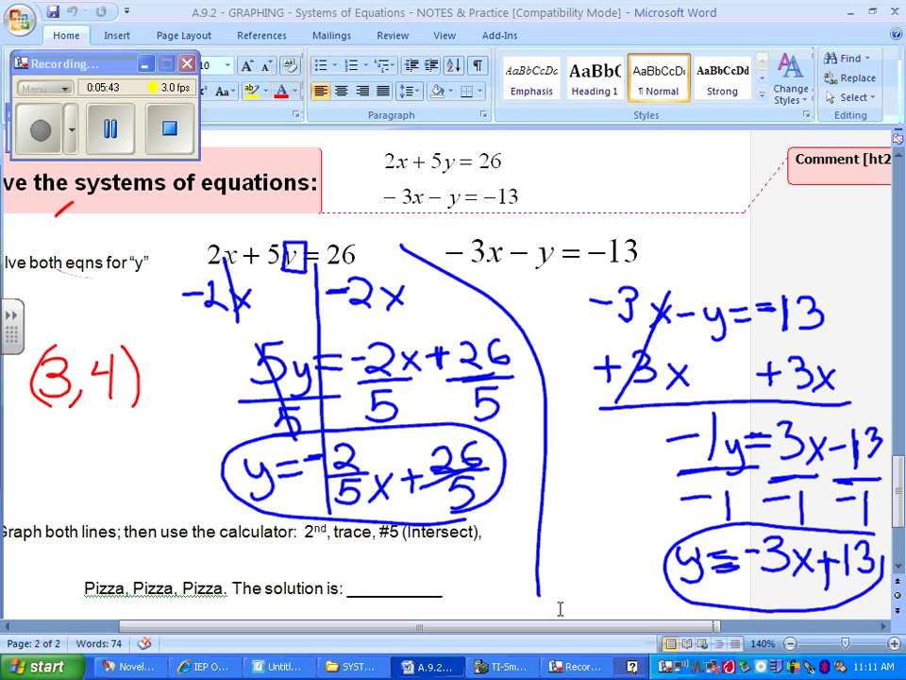
# - Erase the blue solving-for-y working for both equations
pyautogui.moveTo(179, 295); pyautogui.dragTo(217, 294)
pyautogui.moveTo(236, 442)
pyautogui.mouseDown()
pyautogui.moveTo(377, 570)
pyautogui.moveTo(503, 544)
pyautogui.moveTo(511, 295)
pyautogui.moveTo(329, 227)
pyautogui.moveTo(354, 344)
pyautogui.moveTo(312, 378)
pyautogui.mouseUp()
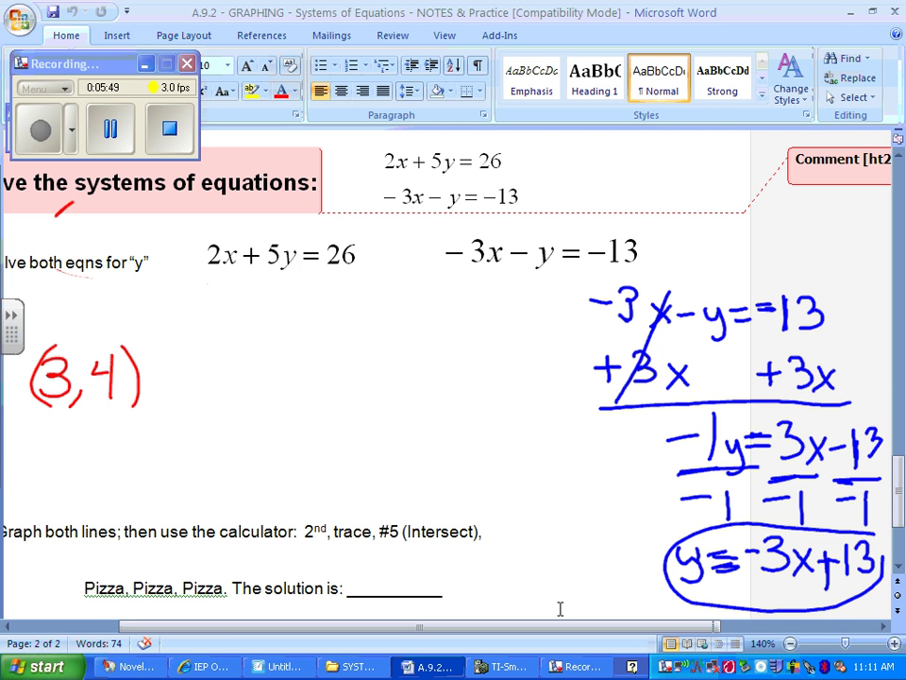
pyautogui.moveTo(826, 316)
pyautogui.mouseDown()
pyautogui.moveTo(830, 297)
pyautogui.moveTo(878, 444)
pyautogui.moveTo(874, 566)
pyautogui.moveTo(745, 599)
pyautogui.moveTo(678, 559)
pyautogui.moveTo(609, 304)
pyautogui.moveTo(604, 406)
pyautogui.mouseUp()
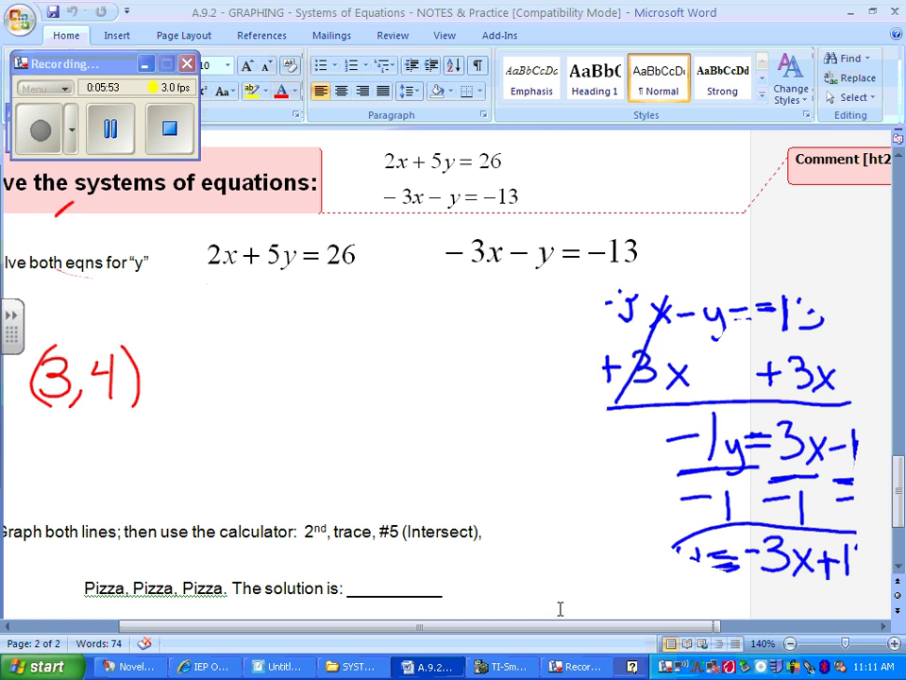
pyautogui.moveTo(850, 359)
pyautogui.mouseDown()
pyautogui.moveTo(855, 491)
pyautogui.moveTo(840, 562)
pyautogui.moveTo(614, 373)
pyautogui.moveTo(746, 561)
pyautogui.moveTo(775, 372)
pyautogui.moveTo(679, 313)
pyautogui.moveTo(660, 387)
pyautogui.moveTo(783, 444)
pyautogui.moveTo(677, 542)
pyautogui.moveTo(698, 324)
pyautogui.moveTo(727, 321)
pyautogui.mouseUp()
pyautogui.moveTo(718, 495)
pyautogui.mouseDown()
pyautogui.moveTo(628, 378)
pyautogui.moveTo(778, 360)
pyautogui.moveTo(839, 509)
pyautogui.moveTo(689, 405)
pyautogui.moveTo(828, 531)
pyautogui.mouseUp()
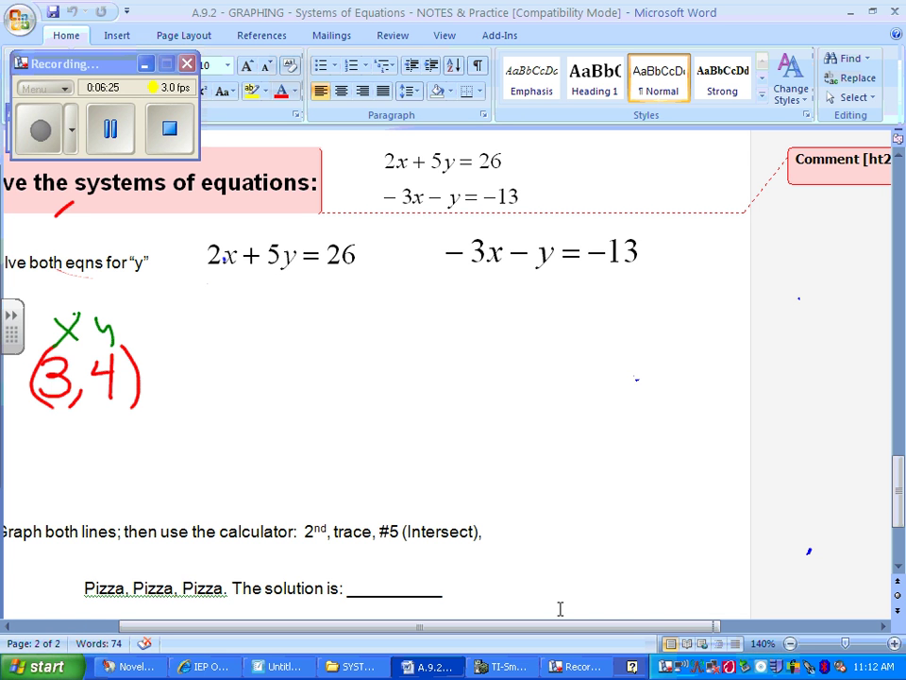
# - Start a green substitution under 2x+5y=26, erase it, and darken the x label above (3,4)
pyautogui.moveTo(223, 300)
pyautogui.mouseDown()
pyautogui.moveTo(227, 320)
pyautogui.moveTo(250, 325)
pyautogui.mouseUp()
pyautogui.moveTo(275, 283); pyautogui.dragTo(277, 340)
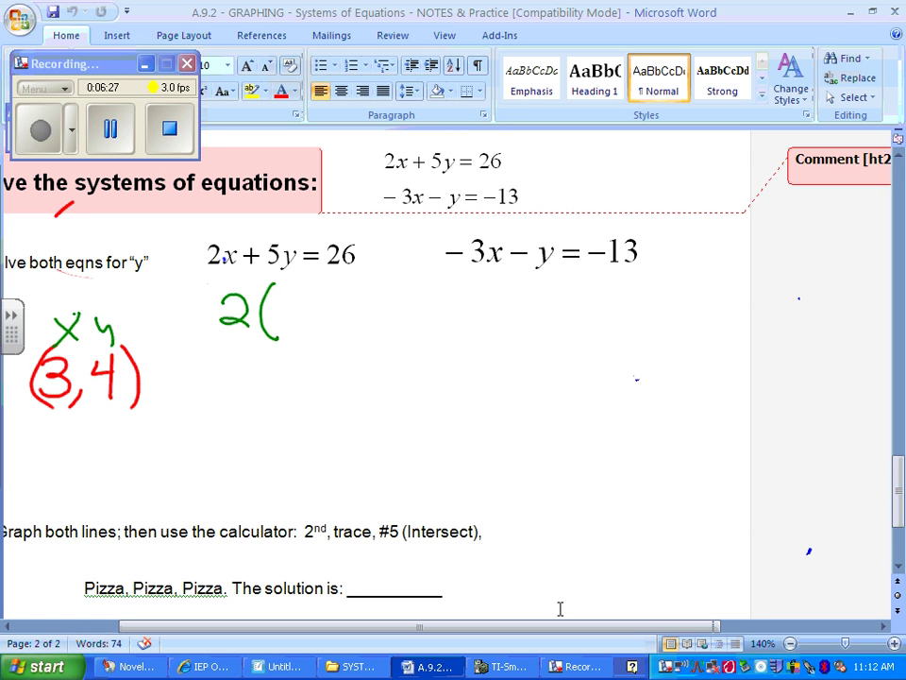
pyautogui.moveTo(274, 299)
pyautogui.mouseDown()
pyautogui.moveTo(287, 296)
pyautogui.moveTo(276, 330)
pyautogui.mouseUp()
pyautogui.moveTo(317, 289)
pyautogui.mouseDown()
pyautogui.moveTo(315, 330)
pyautogui.moveTo(396, 288)
pyautogui.moveTo(379, 324)
pyautogui.mouseUp()
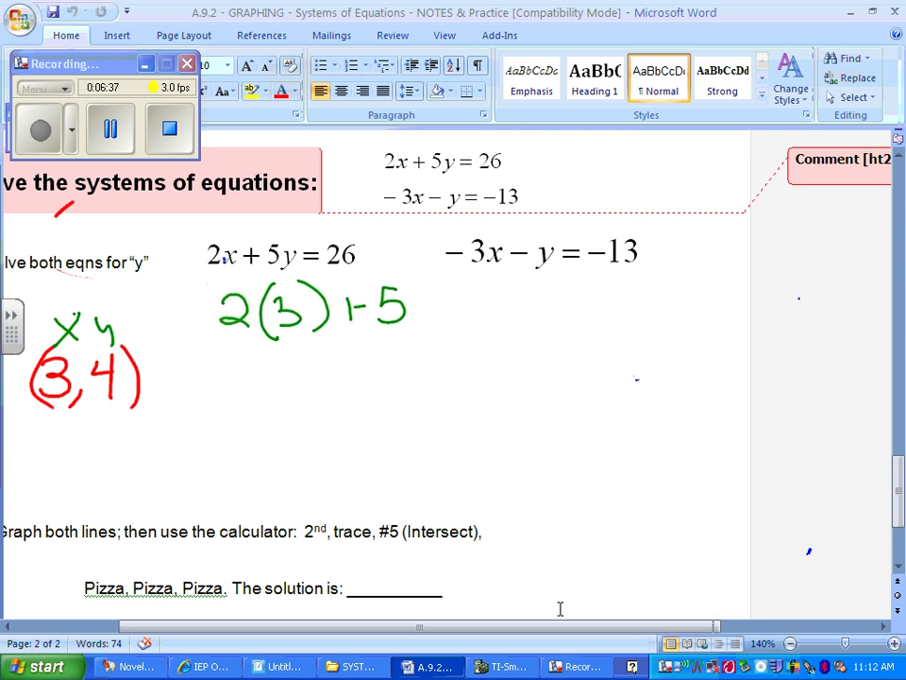
pyautogui.moveTo(232, 302)
pyautogui.mouseDown()
pyautogui.moveTo(223, 324)
pyautogui.moveTo(343, 347)
pyautogui.moveTo(394, 308)
pyautogui.moveTo(243, 308)
pyautogui.mouseUp()
pyautogui.moveTo(55, 313); pyautogui.dragTo(79, 341)
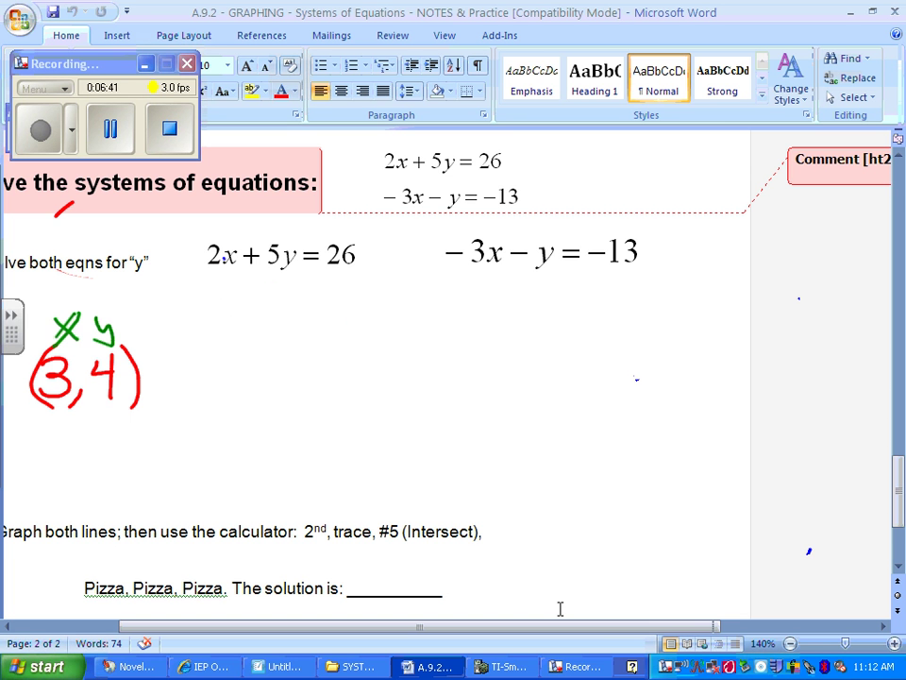
# - Write 2(3)+5(4) in blue under the first equation
pyautogui.moveTo(194, 295)
pyautogui.mouseDown()
pyautogui.moveTo(204, 295)
pyautogui.moveTo(219, 322)
pyautogui.mouseUp()
pyautogui.moveTo(238, 283)
pyautogui.mouseDown()
pyautogui.moveTo(244, 327)
pyautogui.moveTo(265, 303)
pyautogui.moveTo(253, 324)
pyautogui.moveTo(277, 328)
pyautogui.mouseUp()
pyautogui.moveTo(313, 295)
pyautogui.mouseDown()
pyautogui.moveTo(312, 321)
pyautogui.moveTo(317, 306)
pyautogui.moveTo(329, 306)
pyautogui.mouseUp()
pyautogui.moveTo(363, 291); pyautogui.dragTo(341, 321)
pyautogui.moveTo(397, 291); pyautogui.dragTo(397, 324)
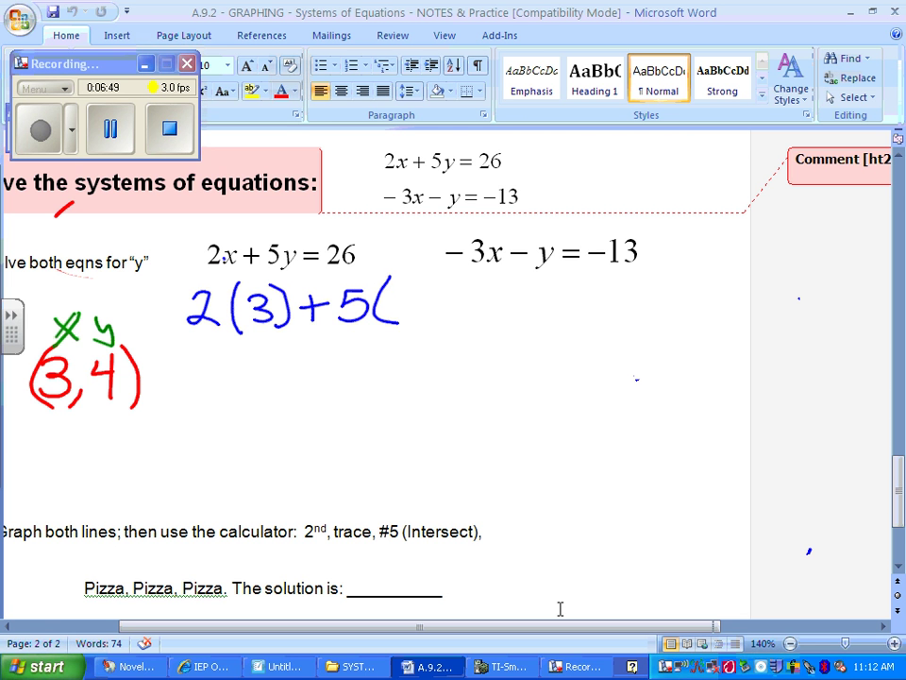
pyautogui.moveTo(416, 285); pyautogui.dragTo(431, 304)
pyautogui.moveTo(424, 284)
pyautogui.mouseDown()
pyautogui.moveTo(423, 321)
pyautogui.moveTo(440, 281)
pyautogui.moveTo(438, 315)
pyautogui.mouseUp()
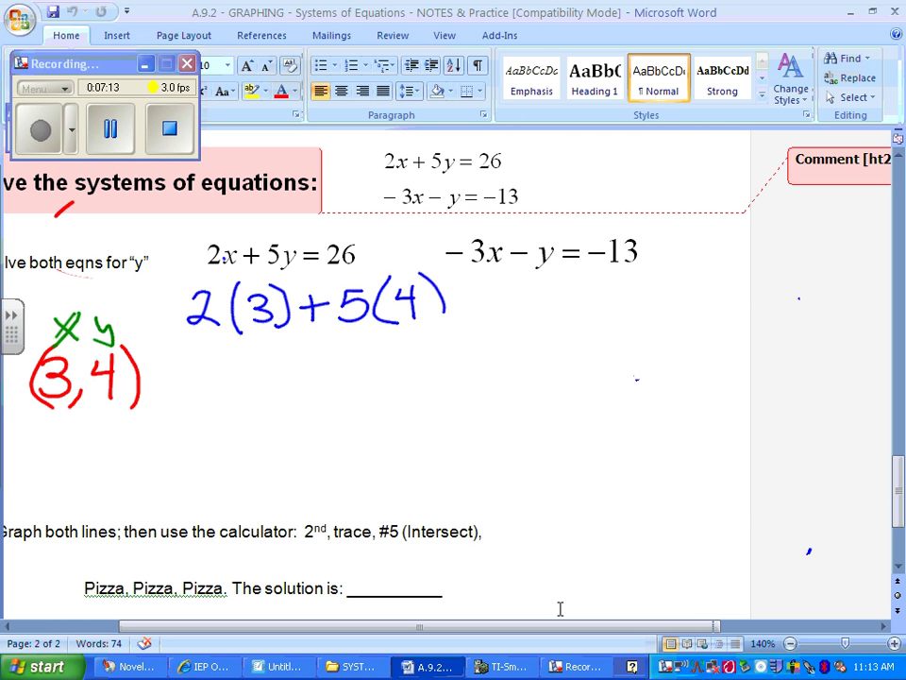
# - Write -3(3)-(4)=-13 under the second equation and tick it as checked
pyautogui.moveTo(512, 315)
pyautogui.mouseDown()
pyautogui.moveTo(564, 308)
pyautogui.moveTo(550, 333)
pyautogui.mouseUp()
pyautogui.moveTo(597, 300)
pyautogui.mouseDown()
pyautogui.moveTo(593, 351)
pyautogui.moveTo(623, 306)
pyautogui.moveTo(612, 340)
pyautogui.mouseUp()
pyautogui.moveTo(640, 295)
pyautogui.mouseDown()
pyautogui.moveTo(644, 343)
pyautogui.moveTo(682, 322)
pyautogui.moveTo(667, 323)
pyautogui.moveTo(702, 350)
pyautogui.mouseUp()
pyautogui.moveTo(729, 304)
pyautogui.mouseDown()
pyautogui.moveTo(739, 324)
pyautogui.moveTo(735, 353)
pyautogui.moveTo(746, 359)
pyautogui.mouseUp()
pyautogui.moveTo(770, 304); pyautogui.dragTo(793, 303)
pyautogui.moveTo(769, 327)
pyautogui.mouseDown()
pyautogui.moveTo(796, 324)
pyautogui.moveTo(813, 306)
pyautogui.moveTo(833, 336)
pyautogui.mouseUp()
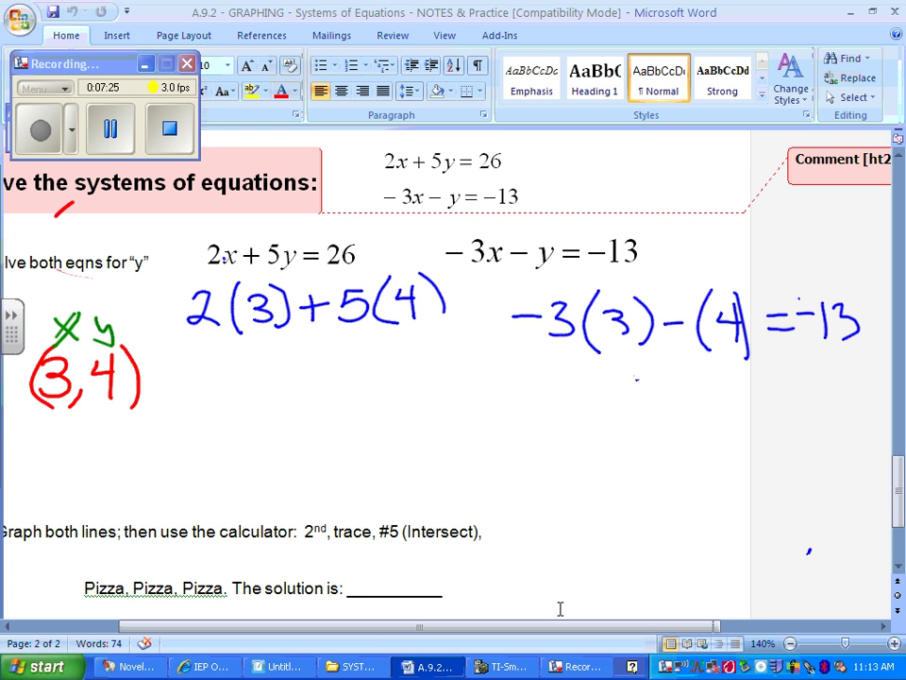
pyautogui.moveTo(841, 279); pyautogui.dragTo(864, 274)
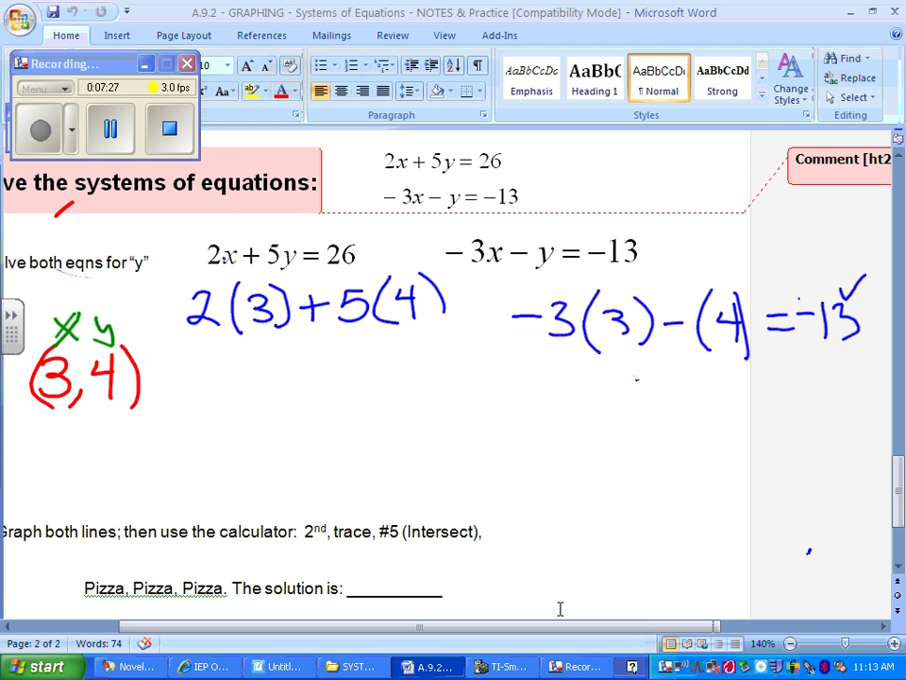